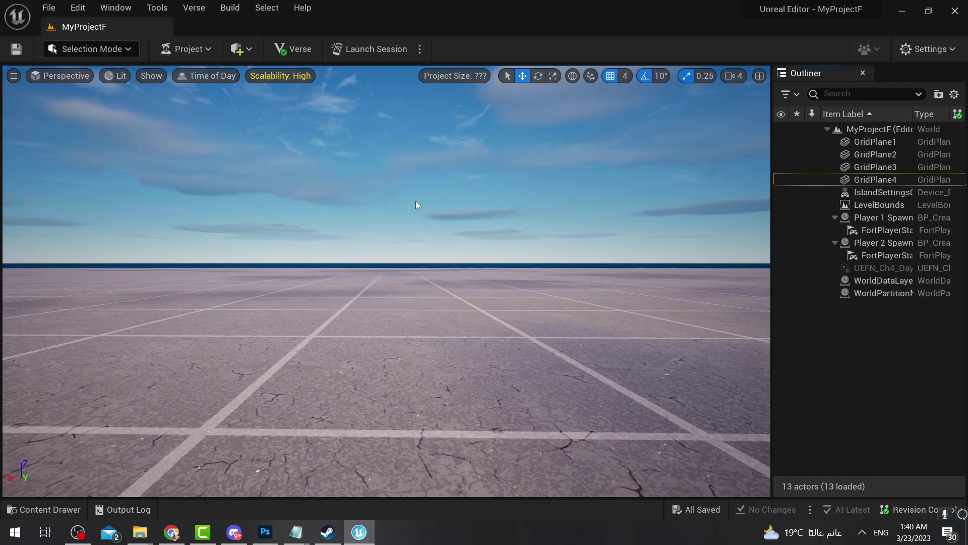
Bring up the image options for the Britannica photo of four emperor penguins in Google Images.
click(187, 532)
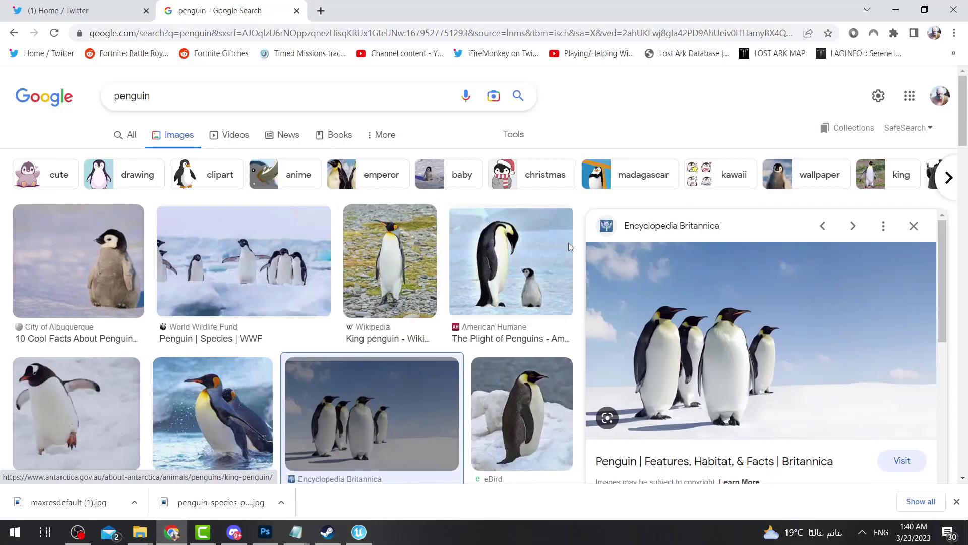
click(251, 97)
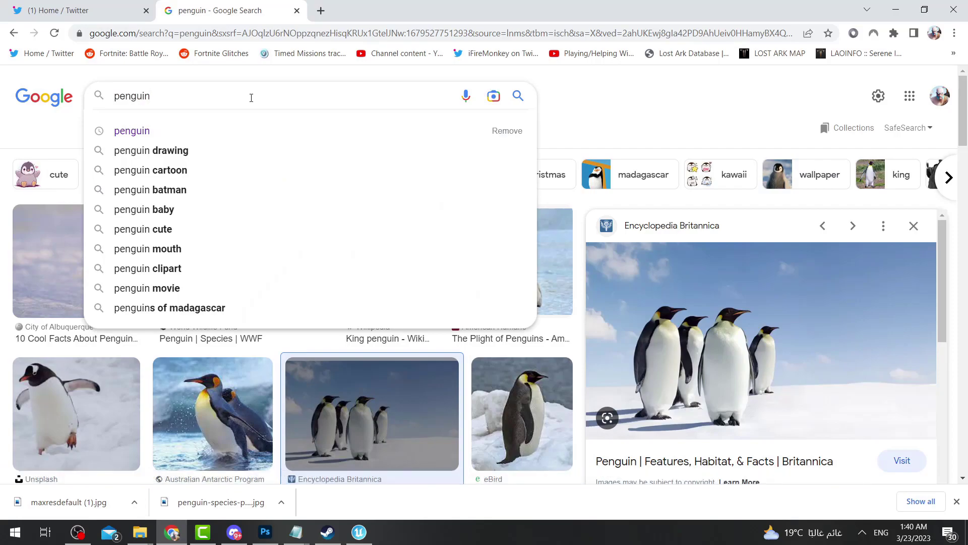
click(655, 109)
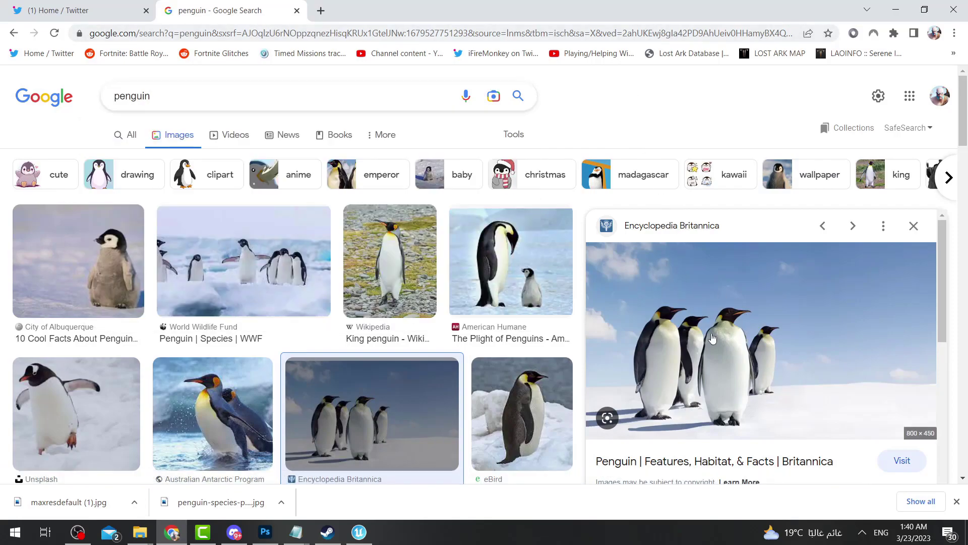
right_click(730, 301)
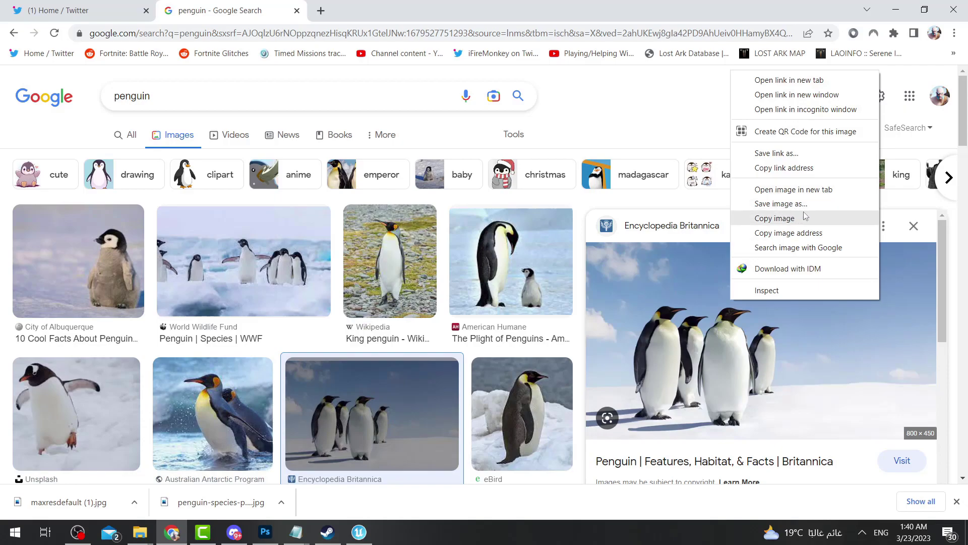
Copy the penguin photo, paste it into Photoshop and scale it to fill the canvas.
click(774, 218)
click(265, 532)
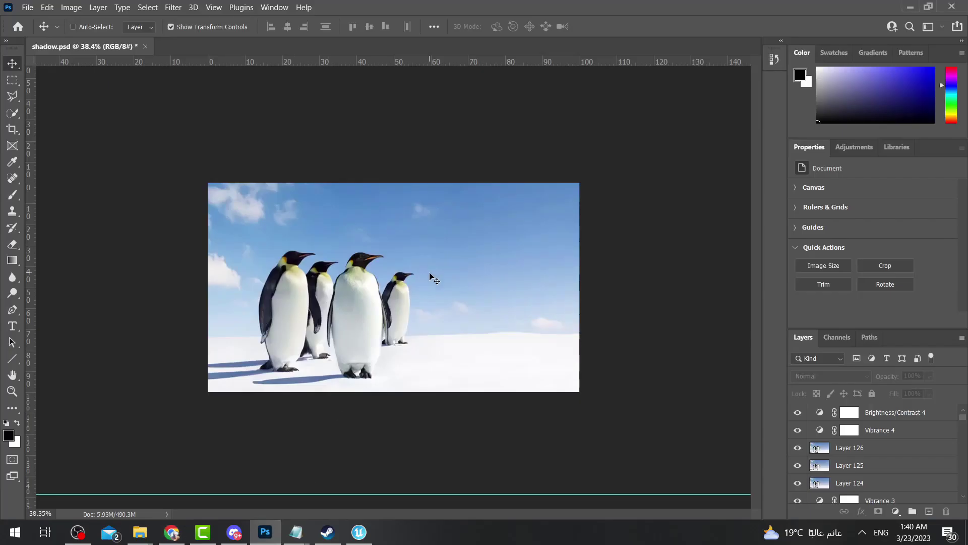
key(ctrl+v)
drag(446, 290, 337, 231)
key(ctrl+t)
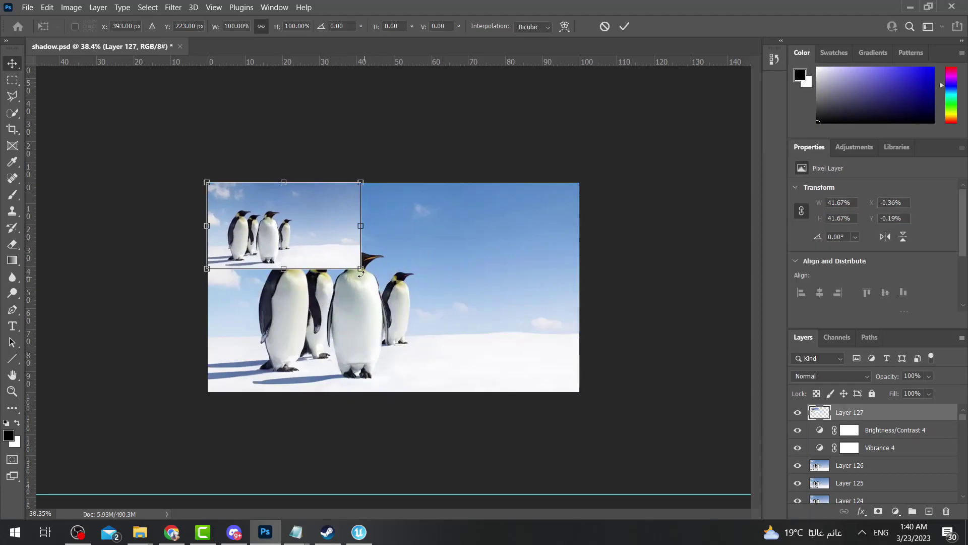
drag(360, 269, 579, 391)
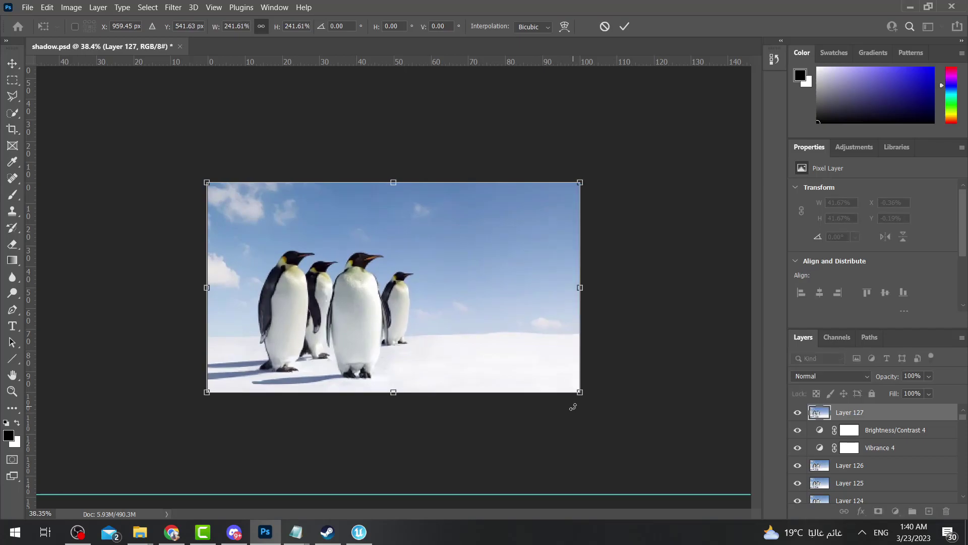
key(Return)
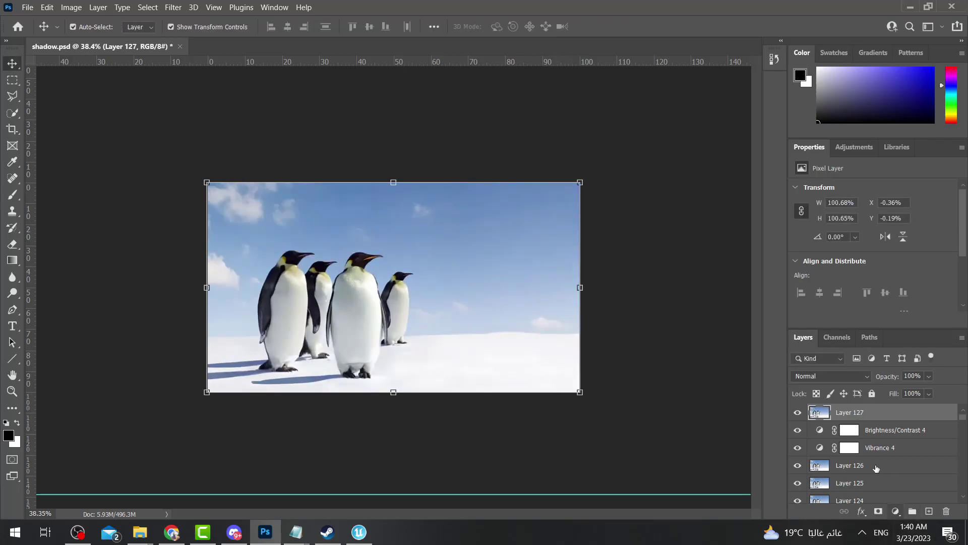
Move the Brightness/Contrast 4 and Vibrance 4 adjustments above Layer 127.
click(868, 429)
shift+click(874, 448)
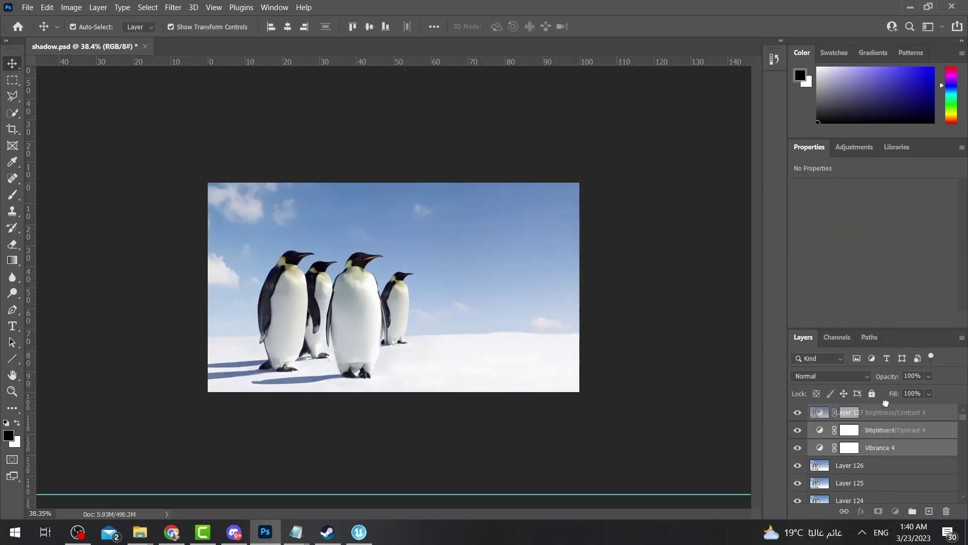
drag(875, 448, 884, 406)
Tune the vibrance and Brightness/Contrast sliders, ending at brightness 20, contrast 43.
click(883, 412)
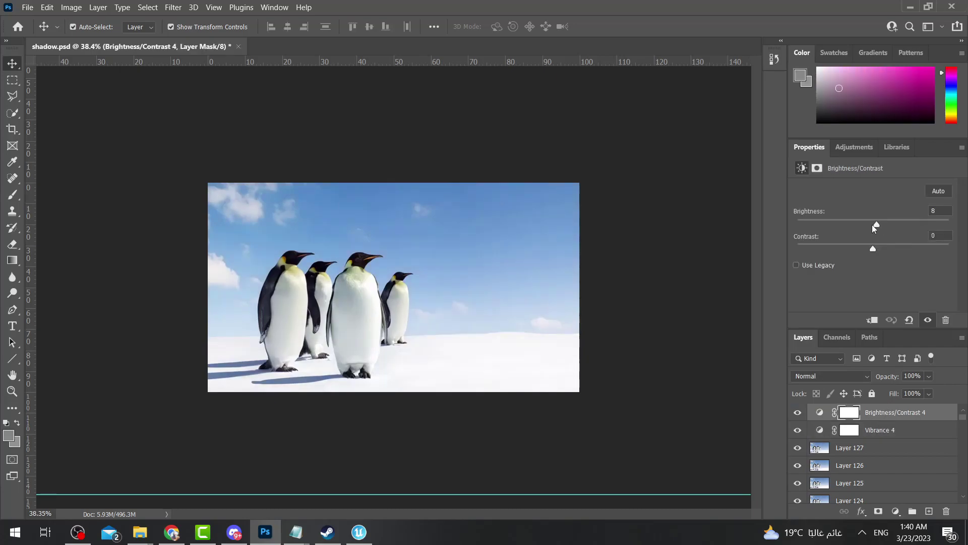
drag(875, 225, 886, 225)
click(877, 430)
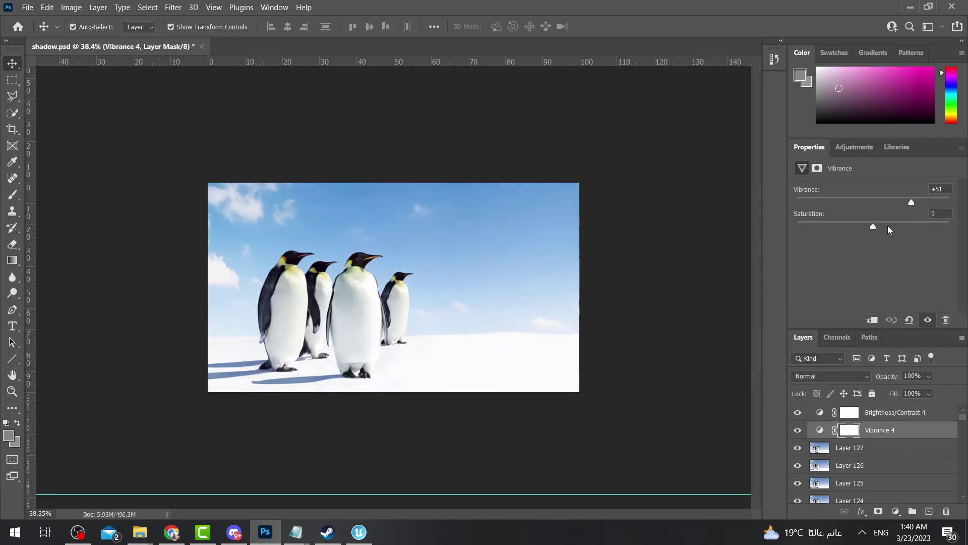
drag(896, 204, 883, 199)
click(891, 413)
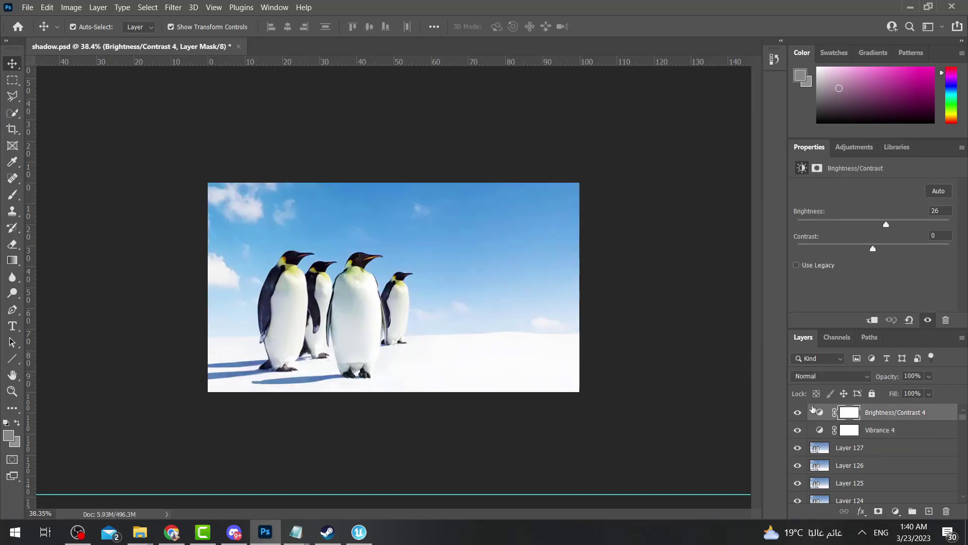
drag(886, 224, 883, 224)
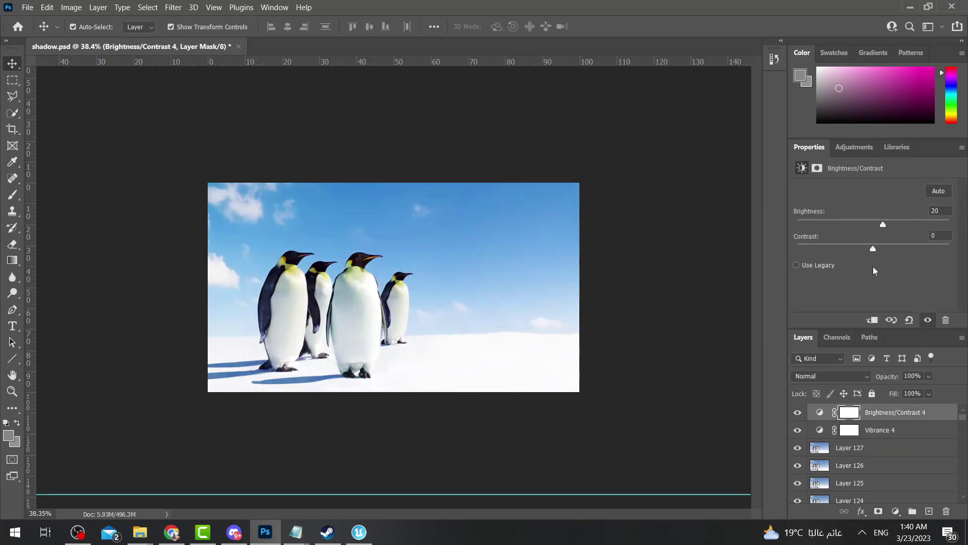
alt+scroll(673, 251, down, 2)
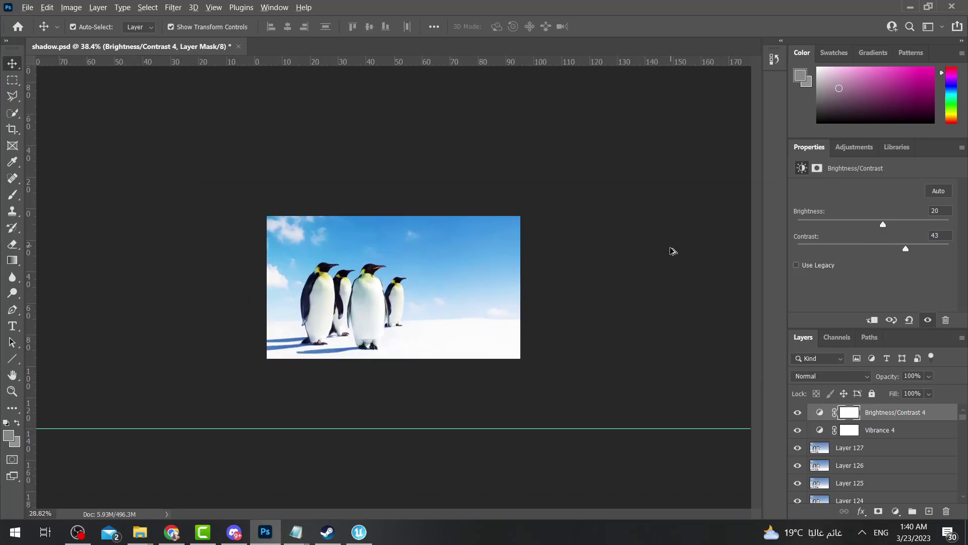
Save a JPEG copy of the penguin image to the Desktop as test.jpg.
click(27, 7)
click(51, 139)
click(51, 112)
click(143, 288)
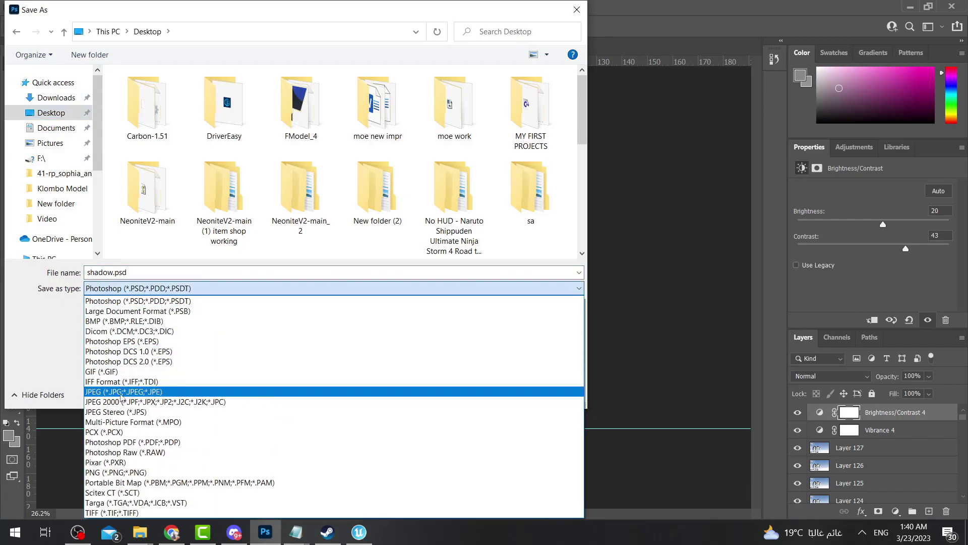
click(122, 391)
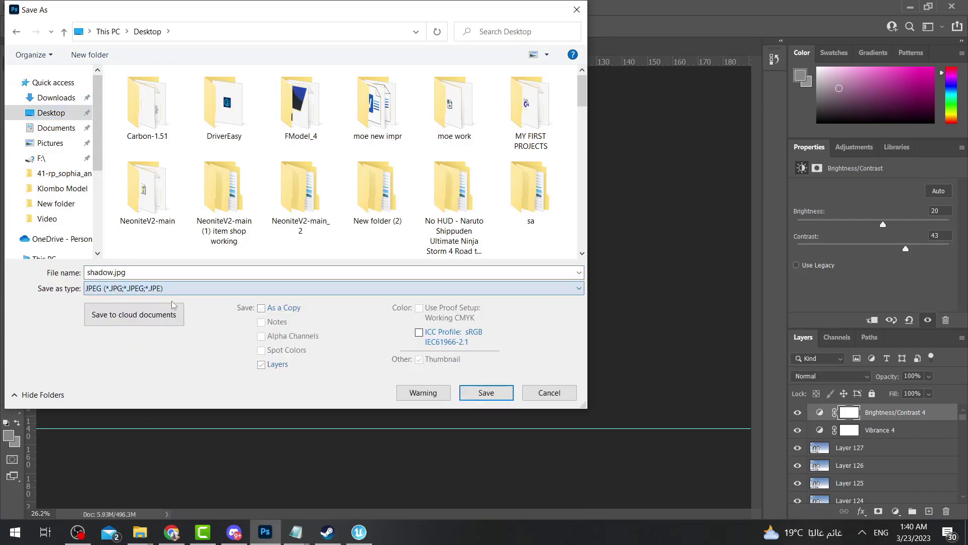
double_click(128, 271)
text(te)
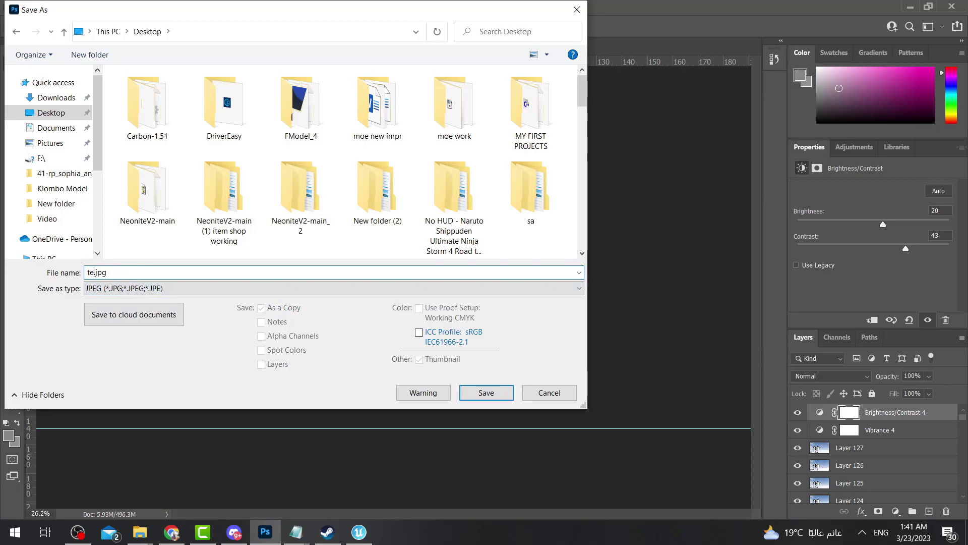
text(st)
key(Return)
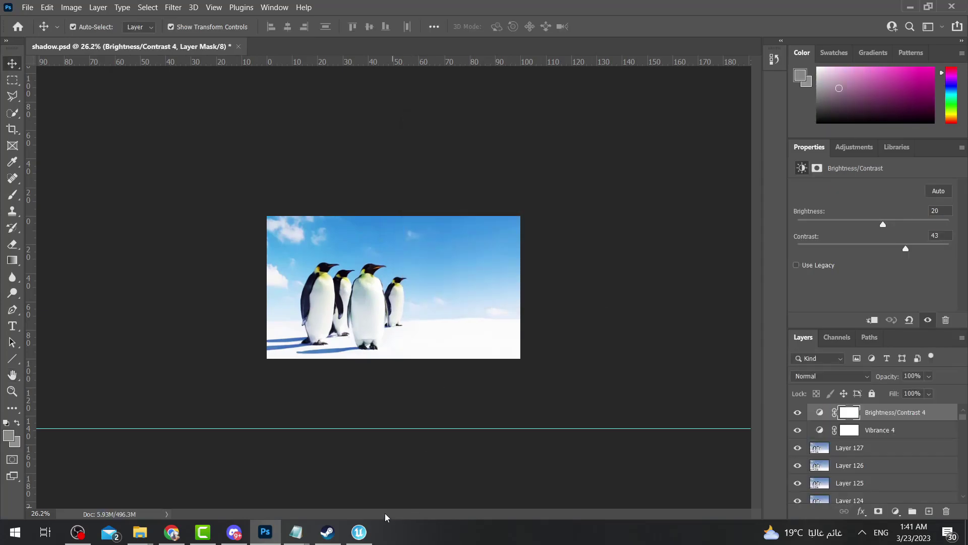
Create a new folder NewFolder1 in MyProjectF Content and open it.
click(359, 532)
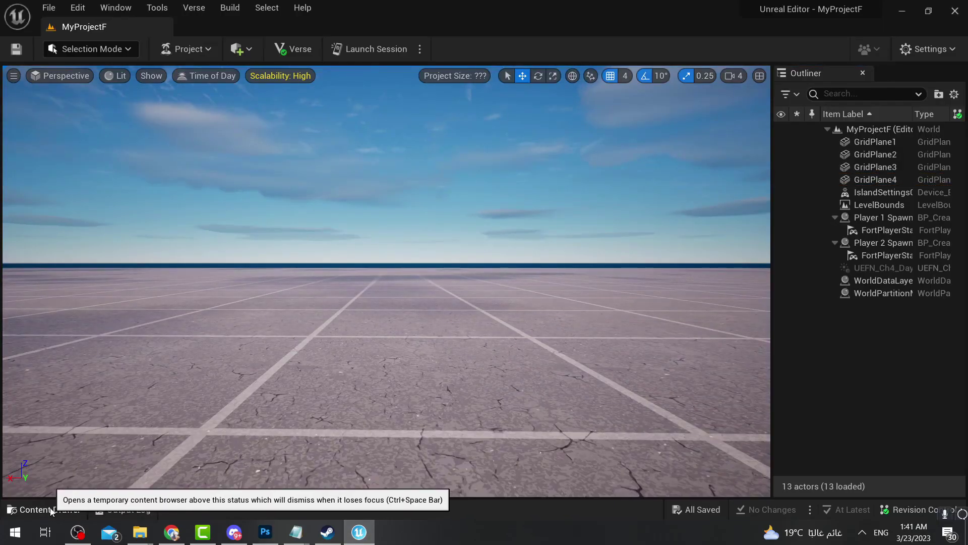
click(50, 509)
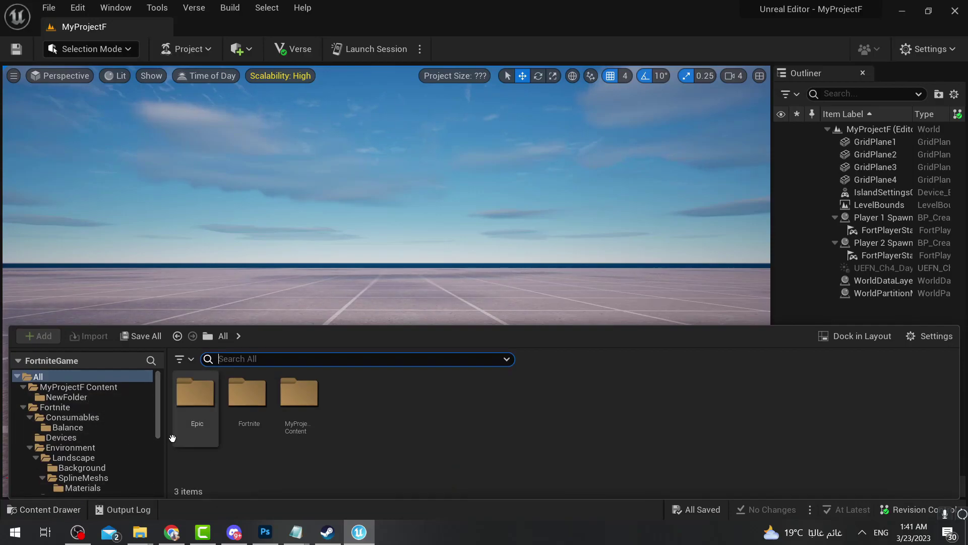
click(51, 386)
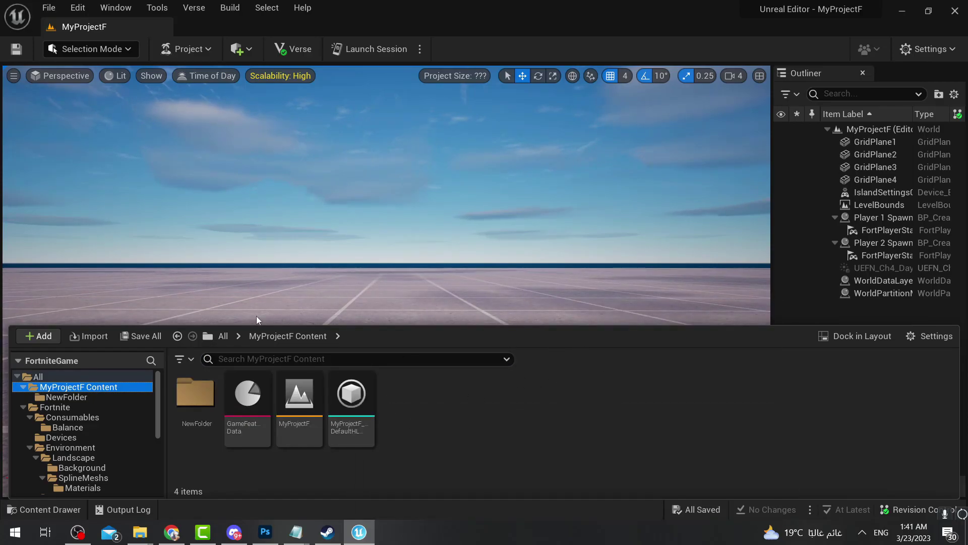
click(195, 406)
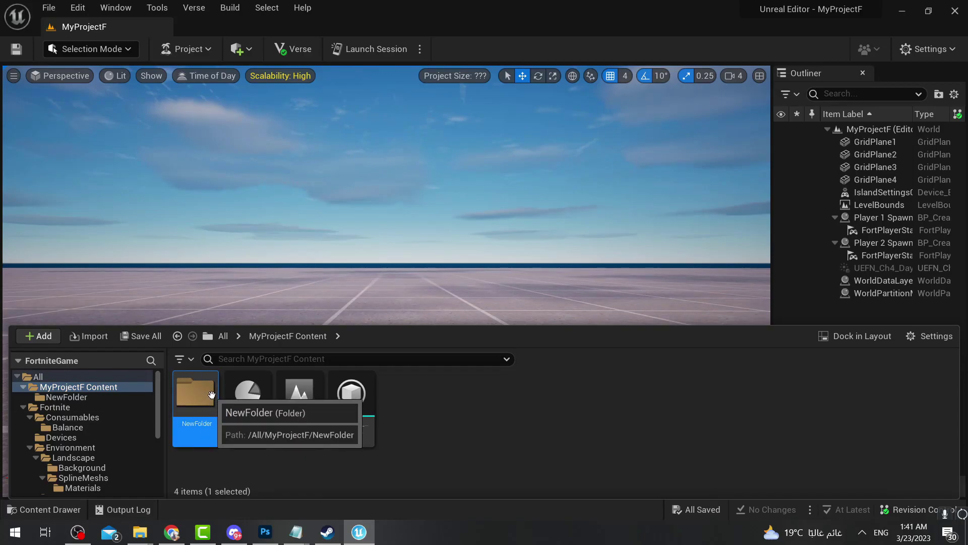
right_click(449, 423)
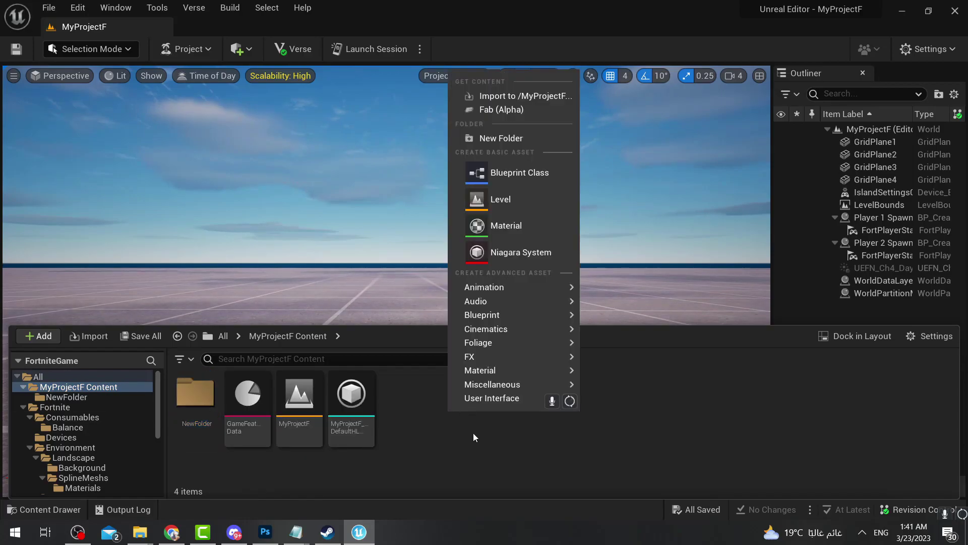
click(510, 138)
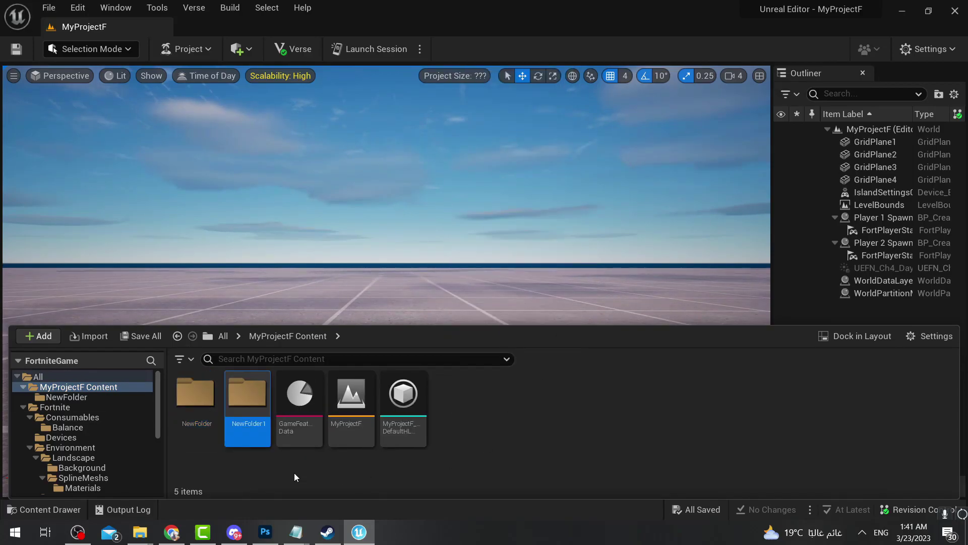
key(Return)
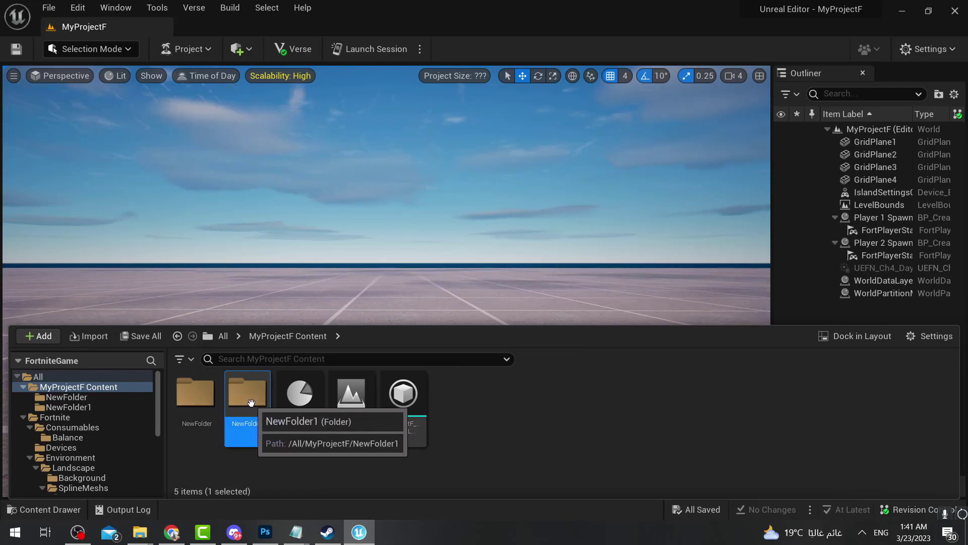
double_click(253, 407)
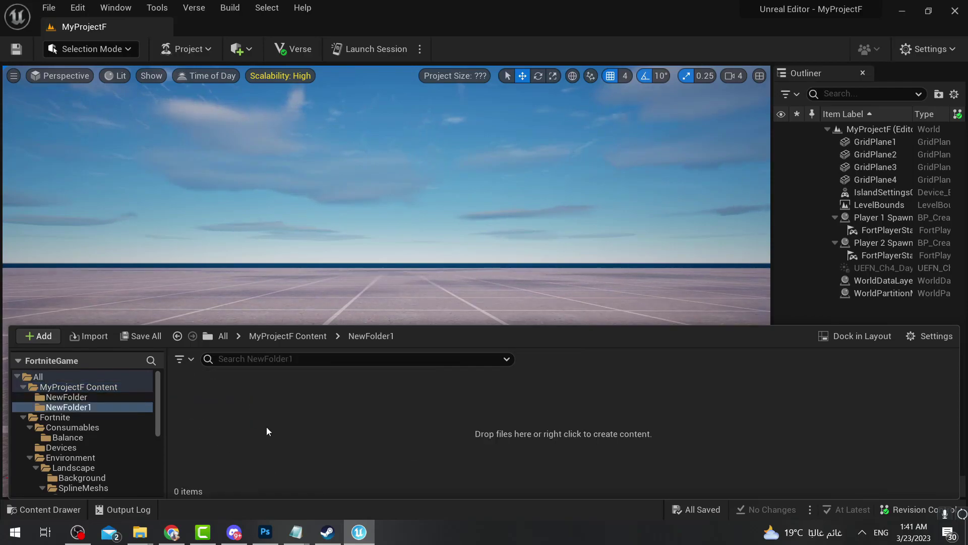
Import test.jpg from the Desktop into NewFolder1.
click(89, 333)
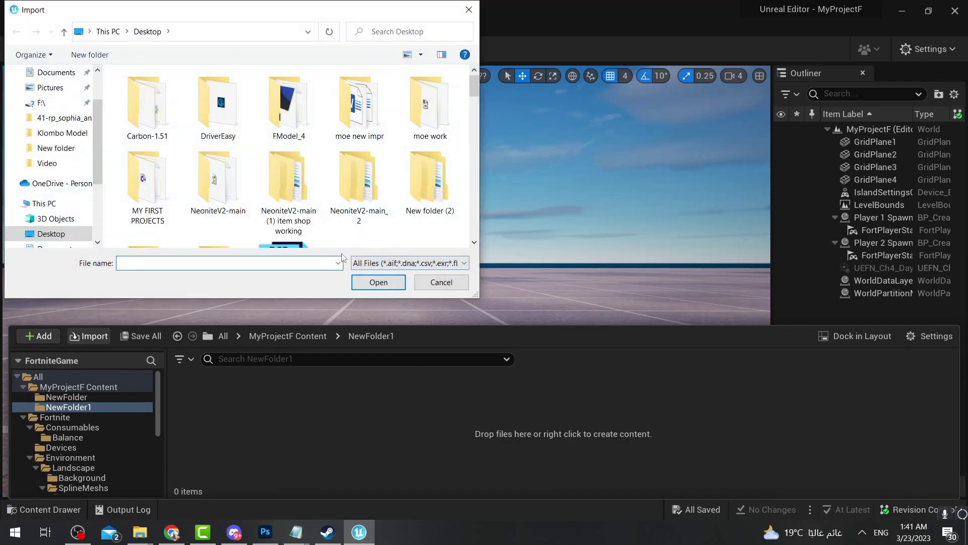
scroll(385, 179, down, 5)
scroll(303, 184, down, 1)
click(300, 183)
key(Right)
key(Right)
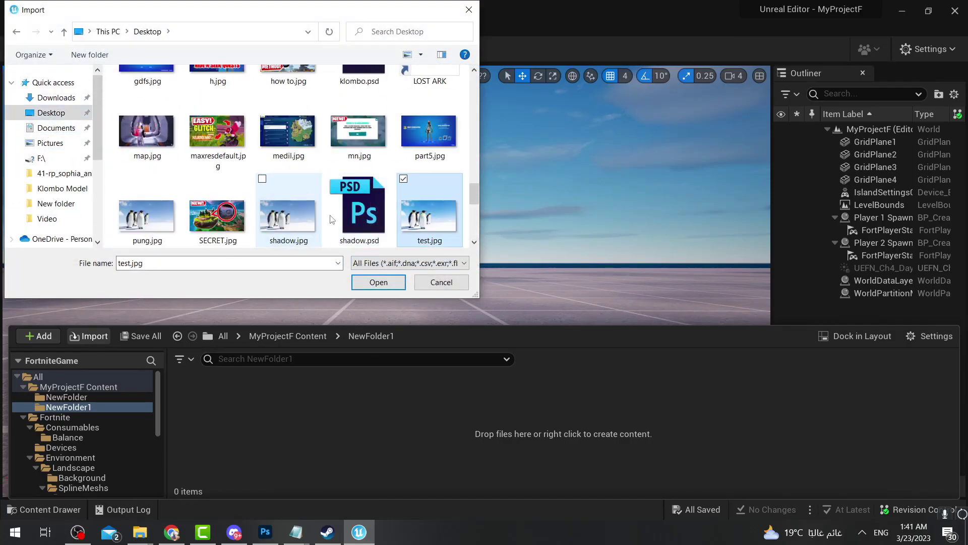
double_click(440, 218)
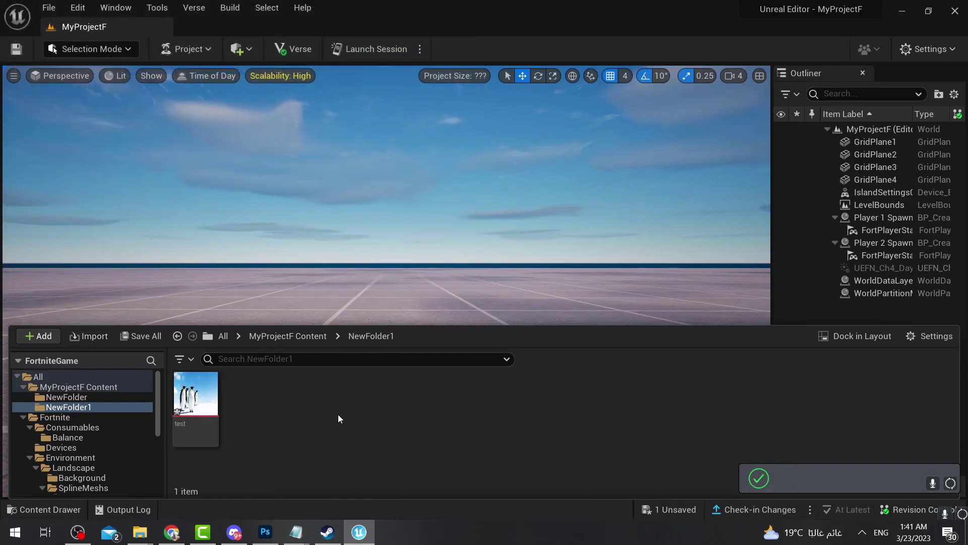
Finish the photo import, then search all content for 'wall' in the Content Drawer.
click(397, 258)
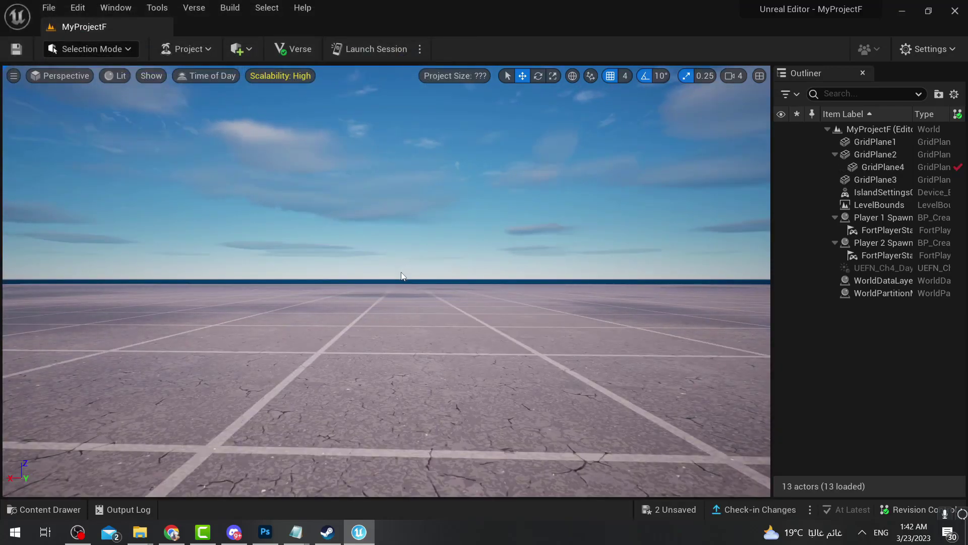
click(50, 509)
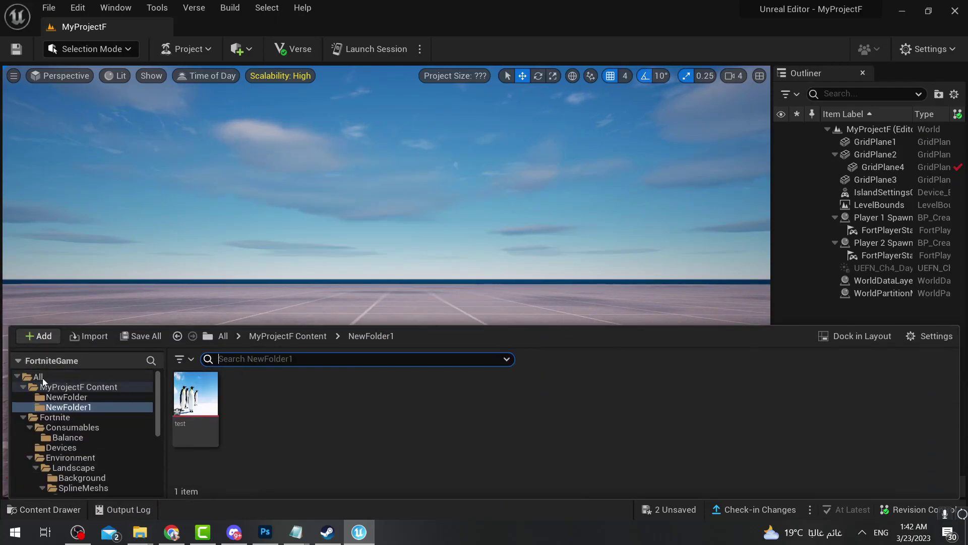
click(42, 376)
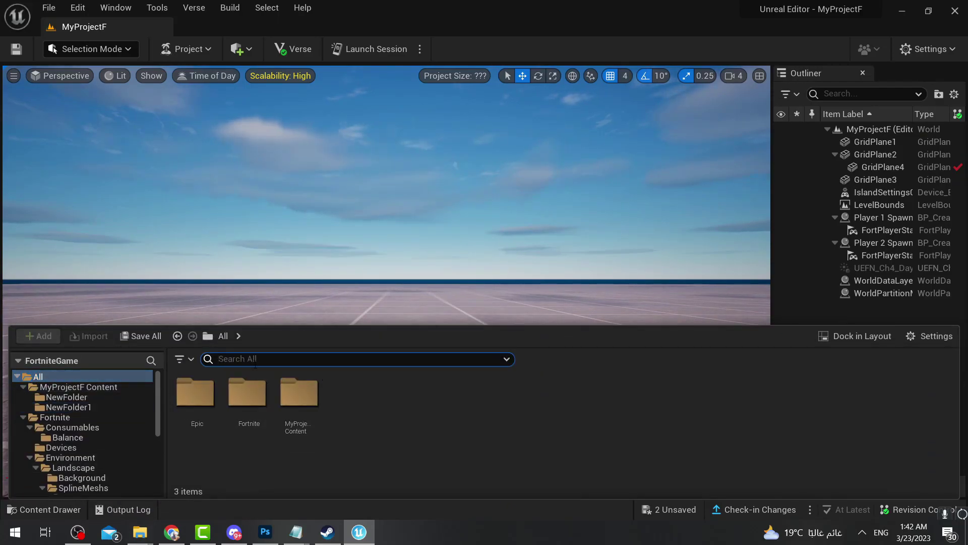
text(wall)
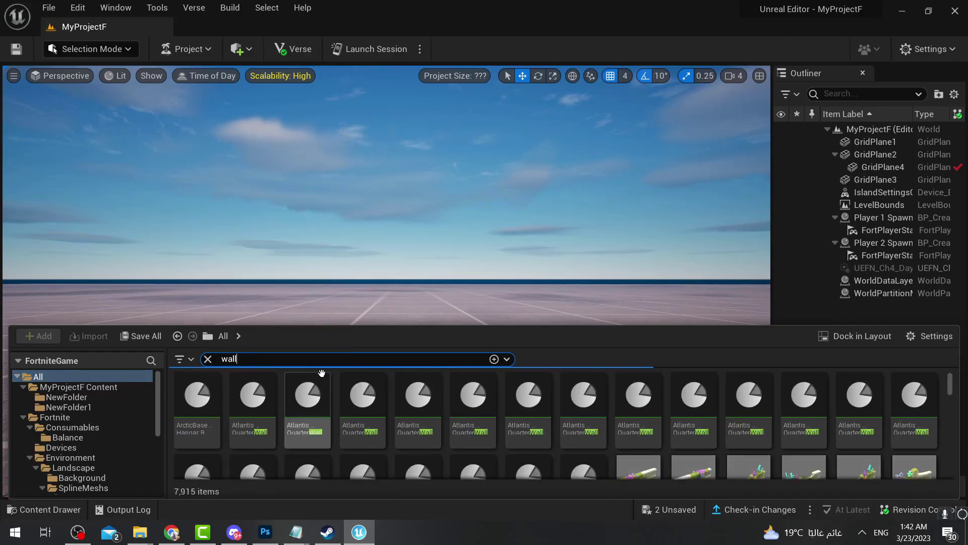
text(s)
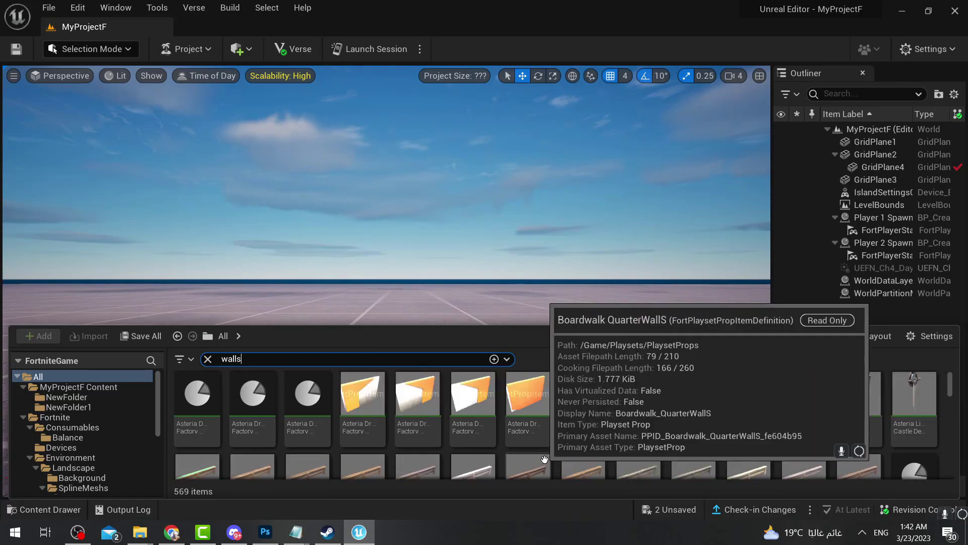
key(BackSpace)
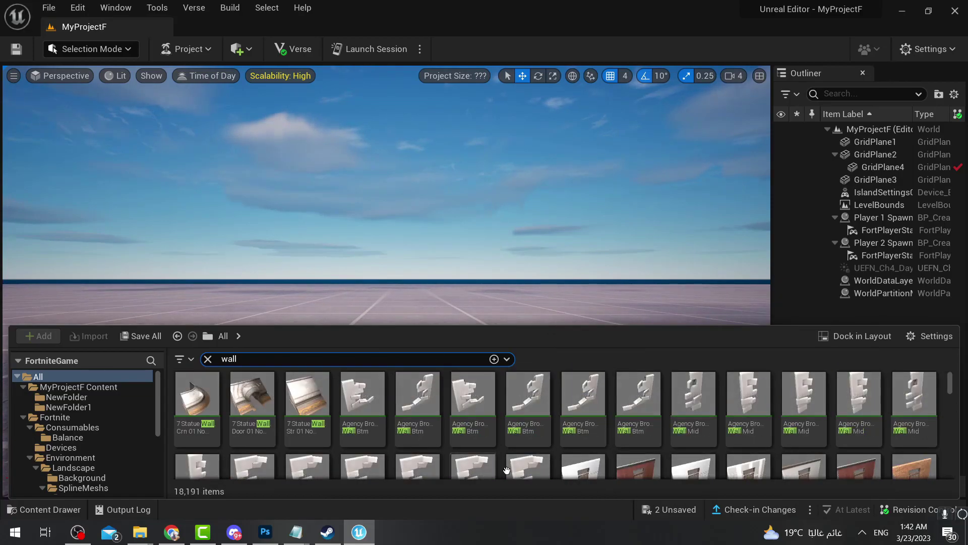
Place an Agency Embossed Wall Crn 02 prop in the middle of the level.
scroll(540, 427, down, 1)
scroll(540, 427, down, 1)
scroll(671, 456, down, 1)
scroll(651, 457, down, 1)
scroll(478, 445, down, 1)
scroll(419, 443, down, 1)
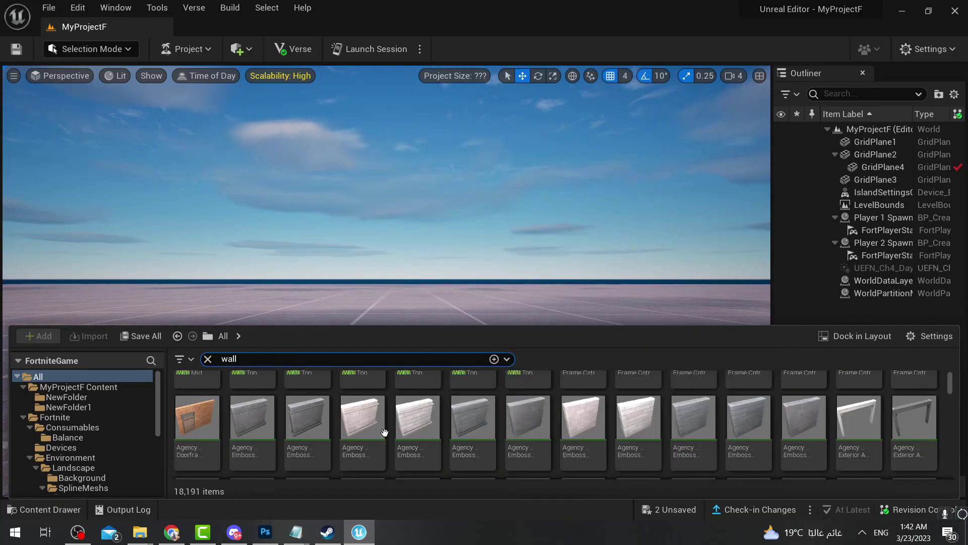
scroll(504, 444, down, 1)
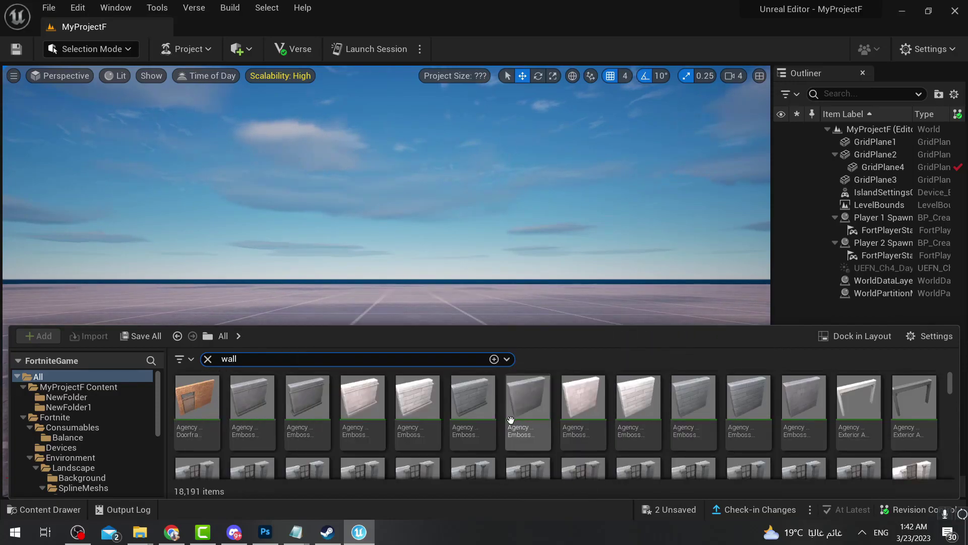
scroll(403, 418, up, 2)
scroll(504, 429, up, 2)
scroll(439, 444, down, 3)
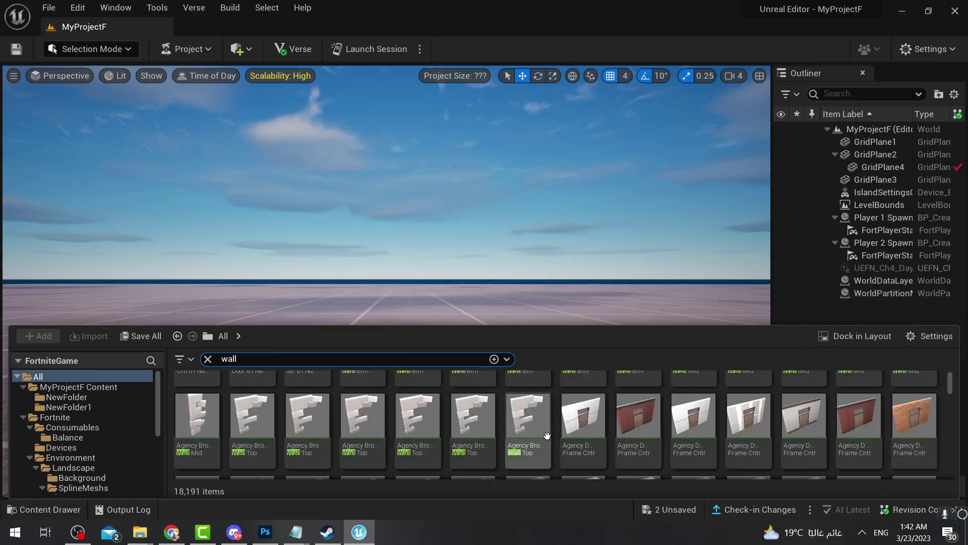
scroll(317, 463, down, 3)
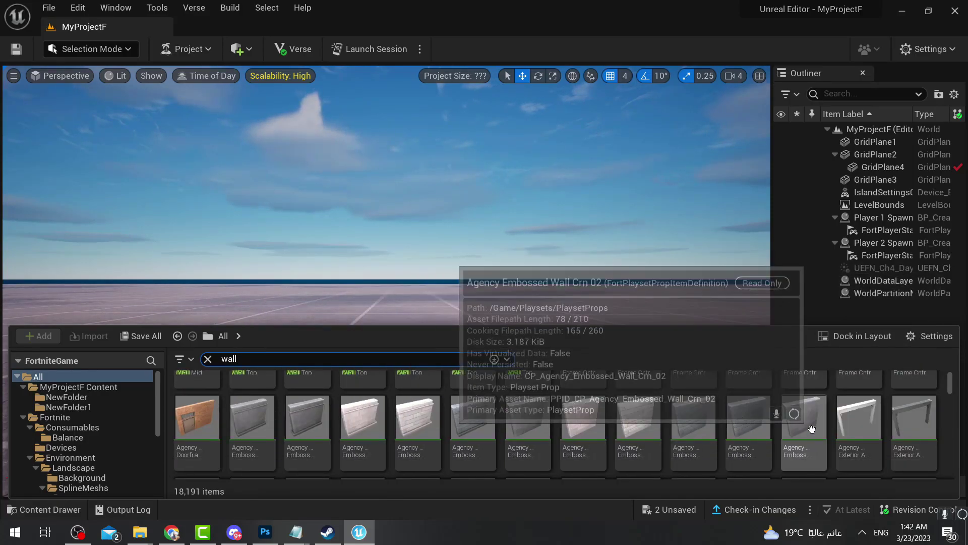
mouse_move(803, 416)
mouse_down()
mouse_move(633, 394)
mouse_move(388, 392)
mouse_up()
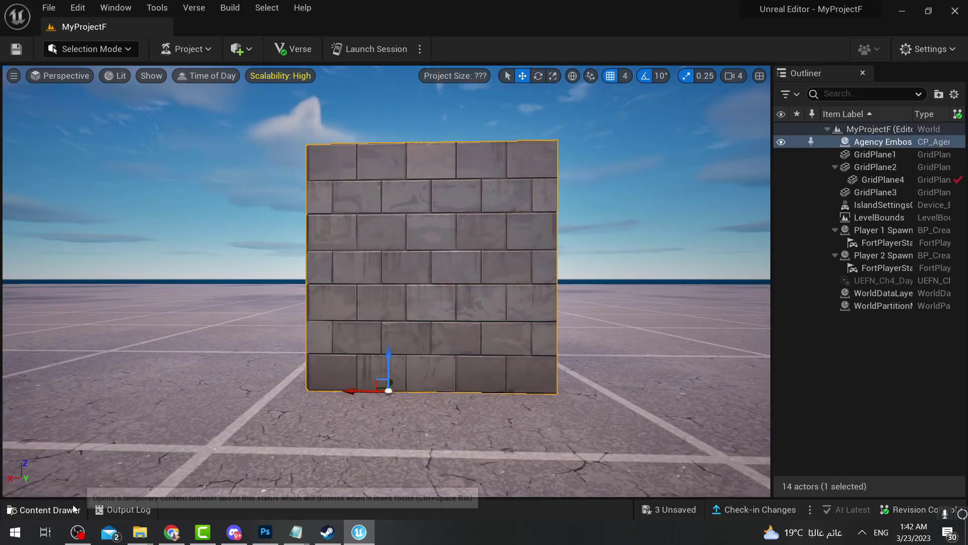
Drag the 'test' texture from NewFolder1 onto the wall and accept the new test_Mat material.
click(50, 509)
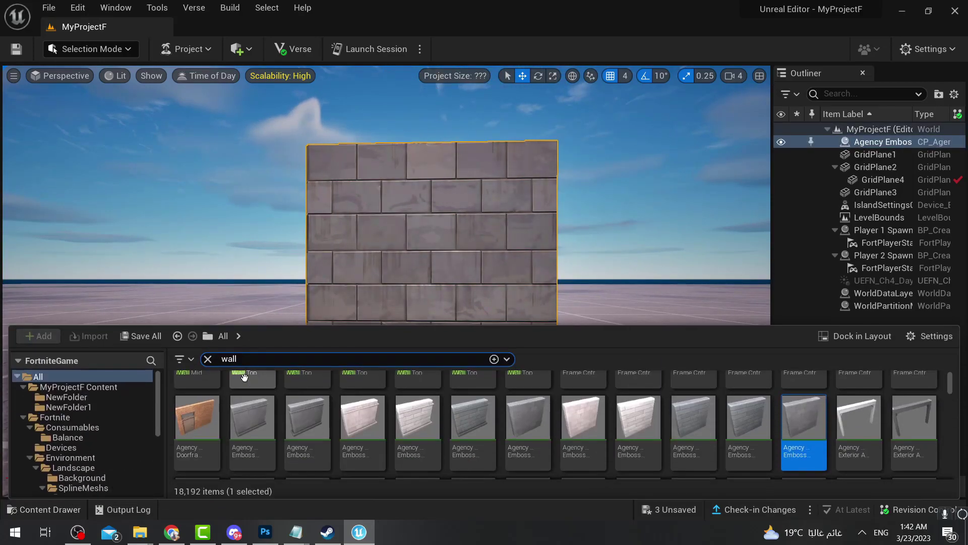
click(77, 399)
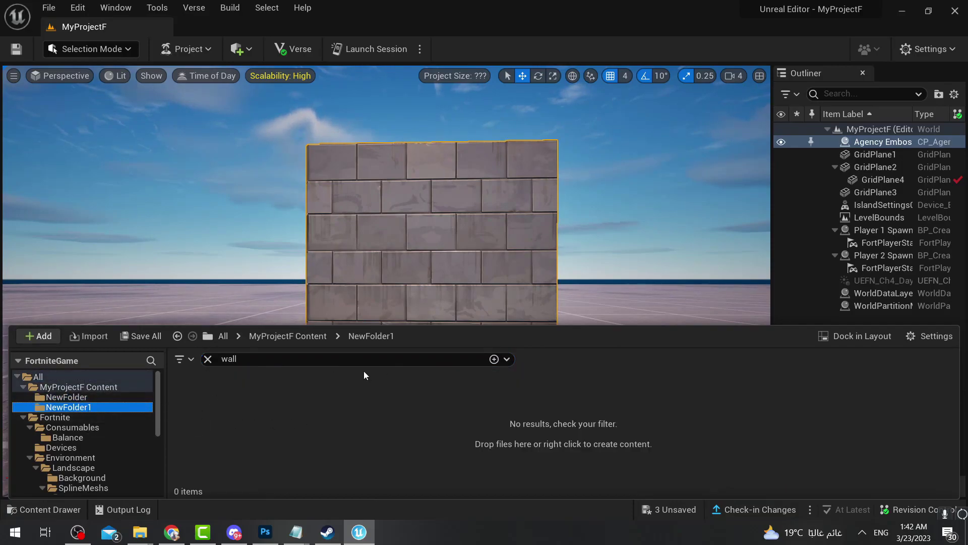
click(207, 358)
drag(196, 401, 422, 223)
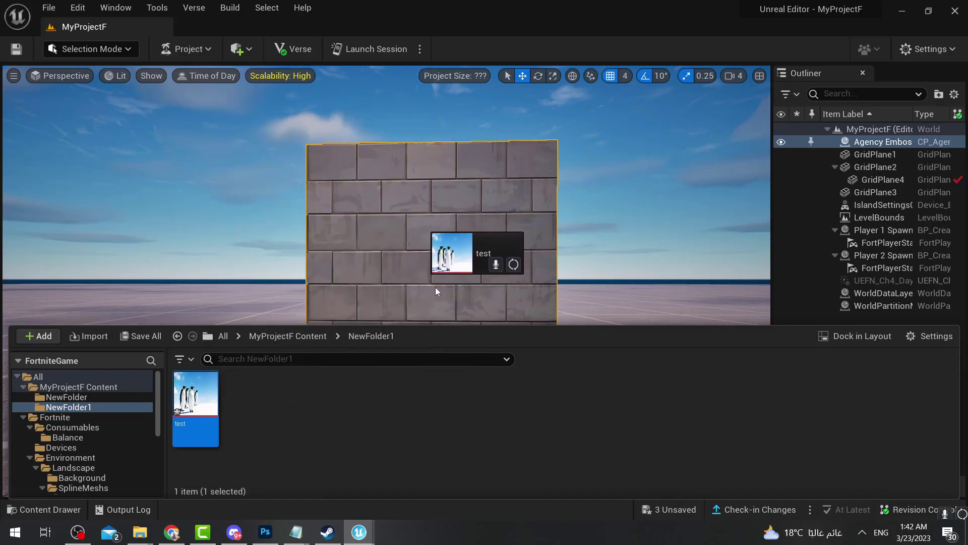
drag(436, 291, 436, 292)
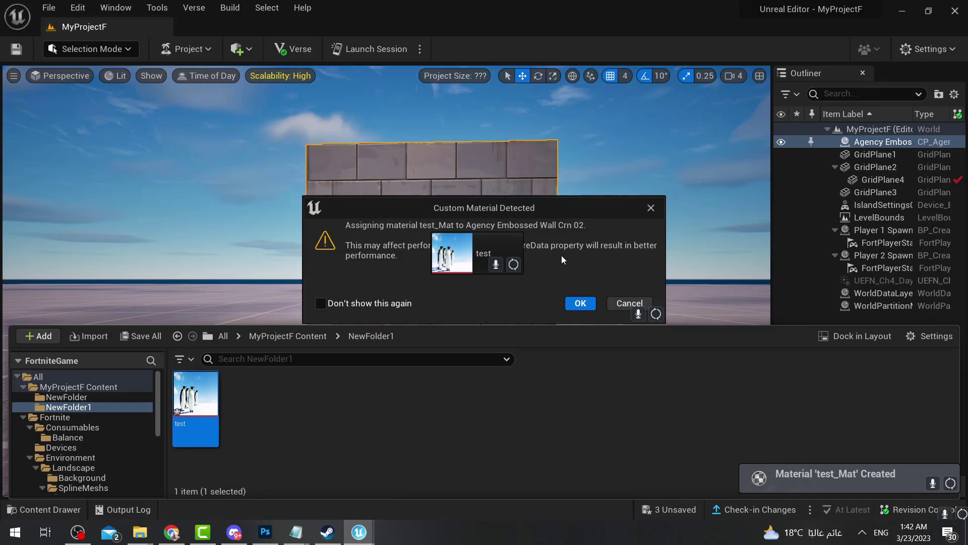
click(580, 303)
Select the penguin wall and scale it wider into a landscape panel behind the spawn pads.
right_drag(518, 309, 518, 309)
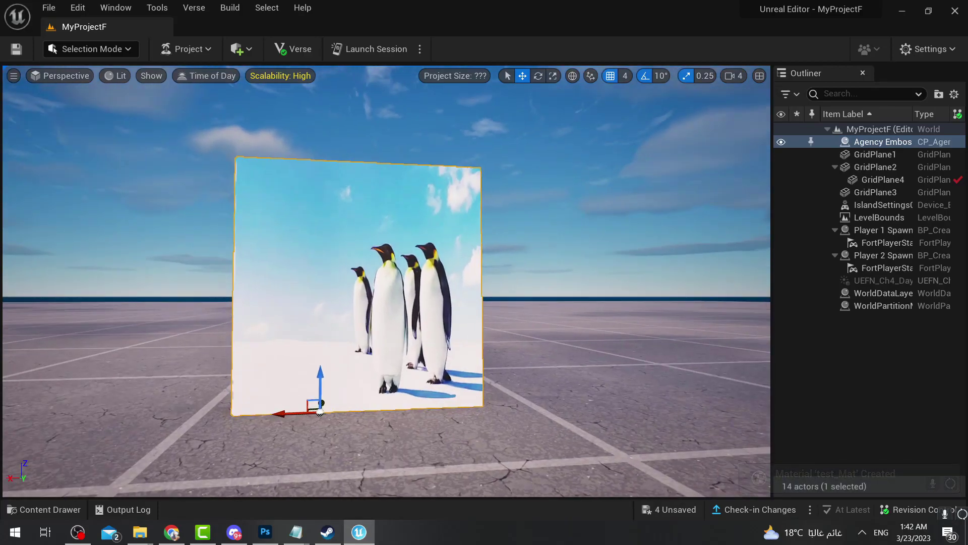
click(505, 427)
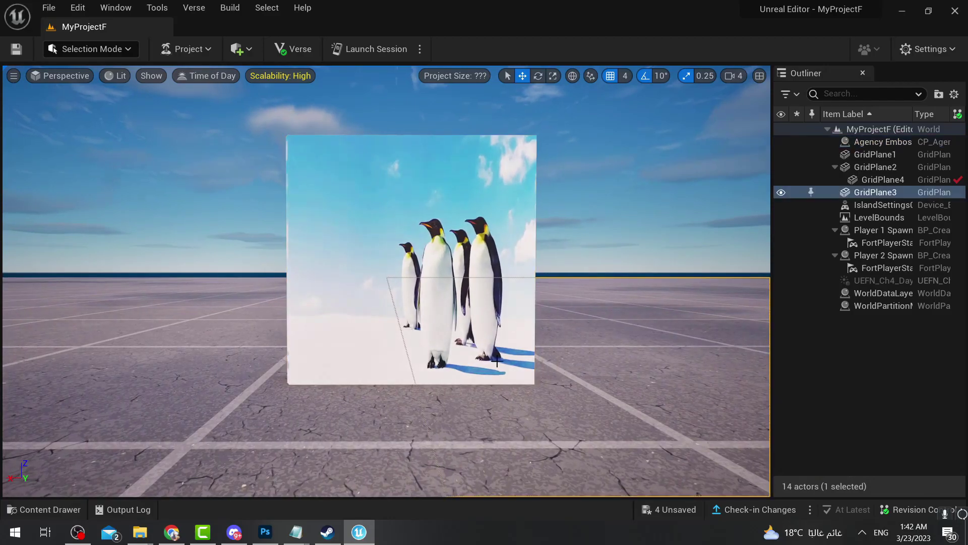
click(489, 335)
right_drag(648, 296, 649, 296)
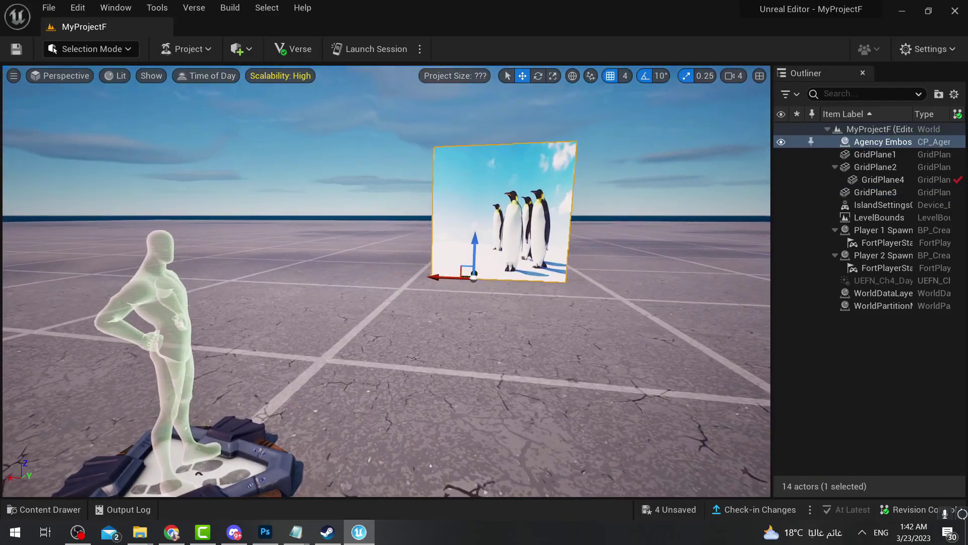
right_drag(582, 330, 582, 331)
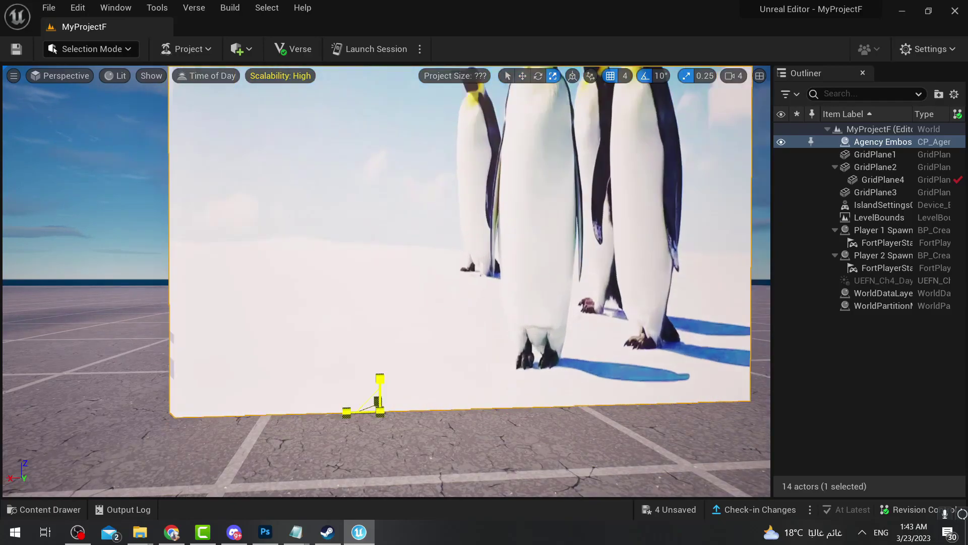
scroll(614, 296, down, 5)
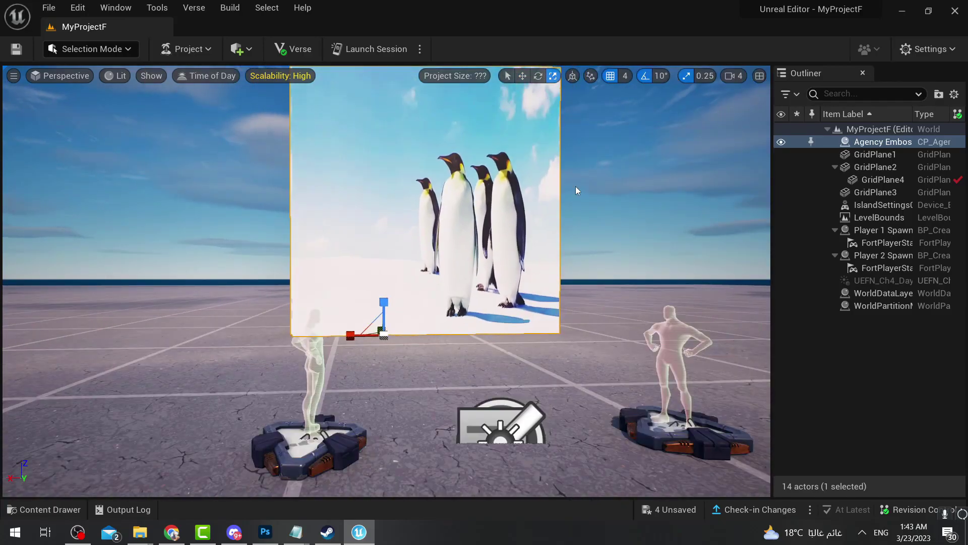
scroll(587, 167, down, 3)
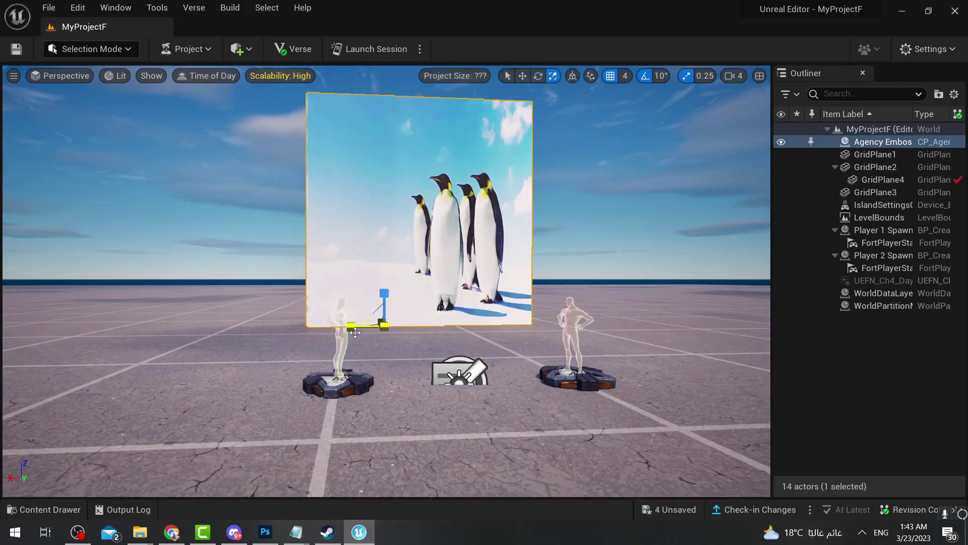
mouse_move(350, 326)
mouse_down()
mouse_move(313, 329)
mouse_move(373, 328)
mouse_up()
scroll(484, 277, up, 3)
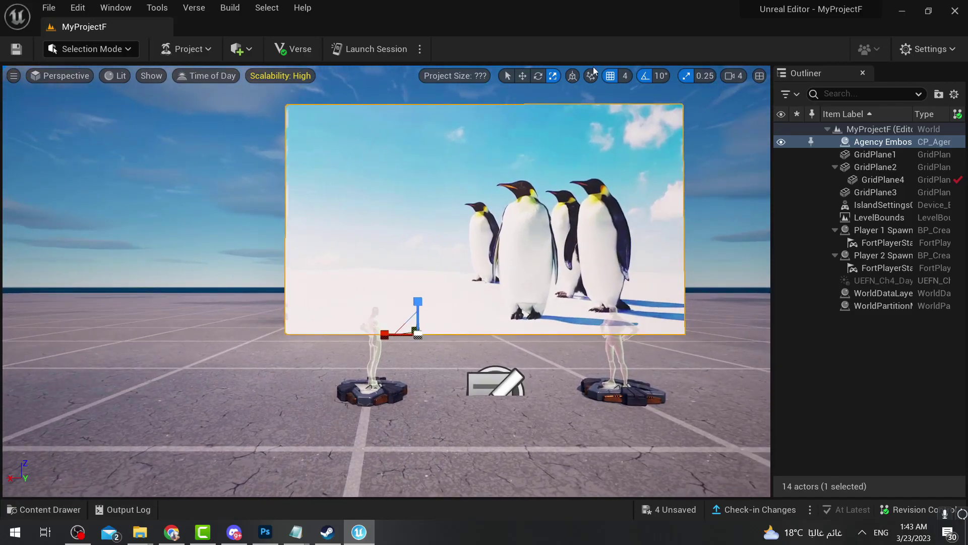
click(508, 76)
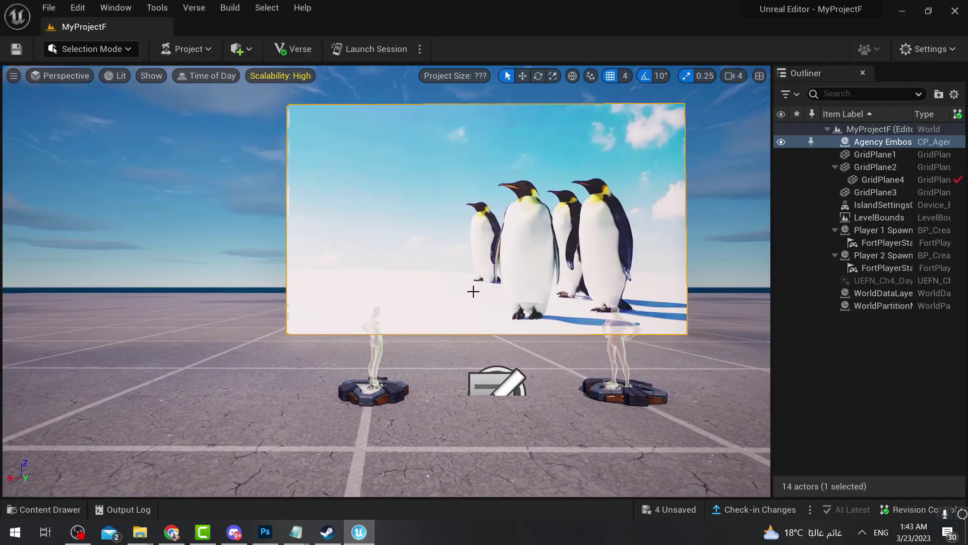
Move the penguin wall back in depth with the move gizmo.
key(w)
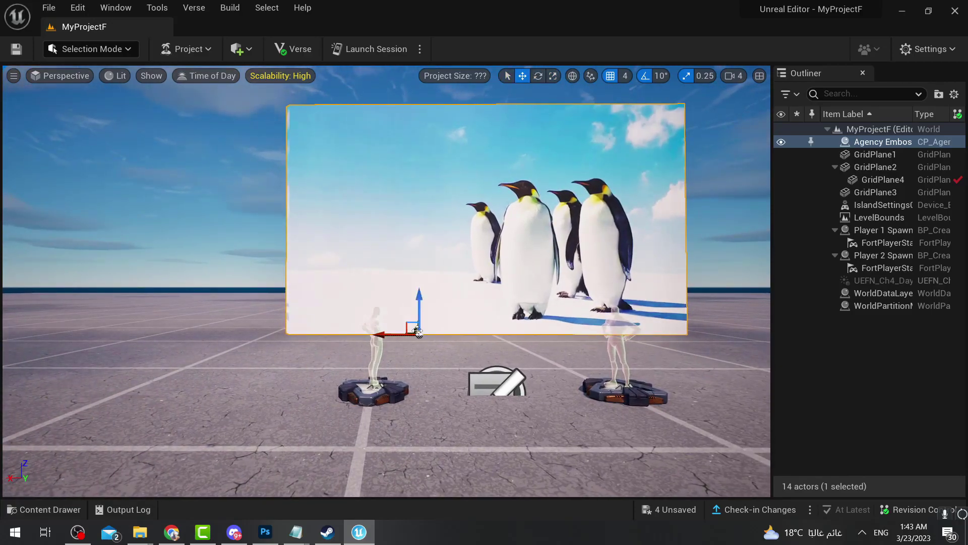
mouse_move(419, 334)
mouse_down()
mouse_move(431, 338)
mouse_move(422, 287)
mouse_move(272, 281)
mouse_up()
click(260, 434)
scroll(471, 408, up, 3)
scroll(471, 408, up, 2)
Launch a play session, saving all four unsaved assets.
alt+drag(471, 408, 403, 408)
alt+drag(423, 86, 414, 83)
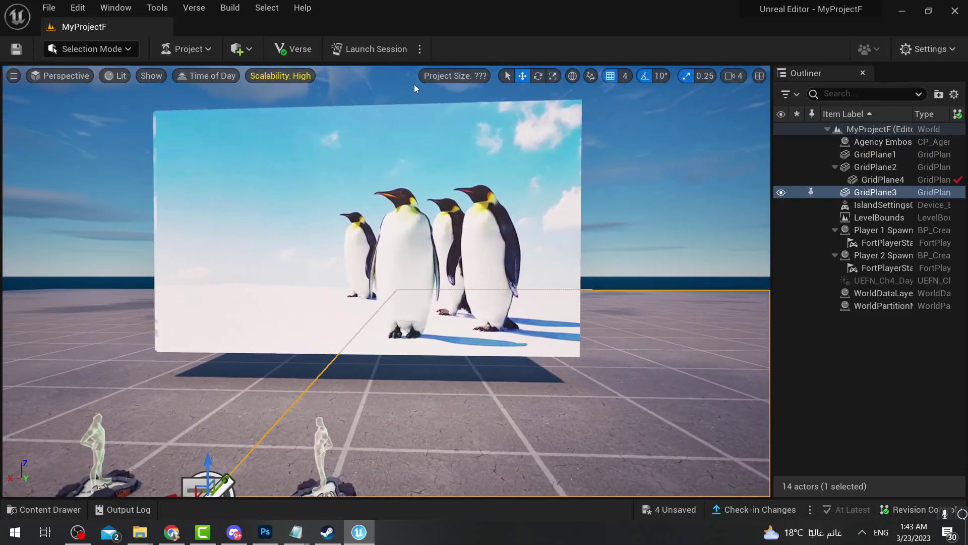
click(385, 53)
click(585, 408)
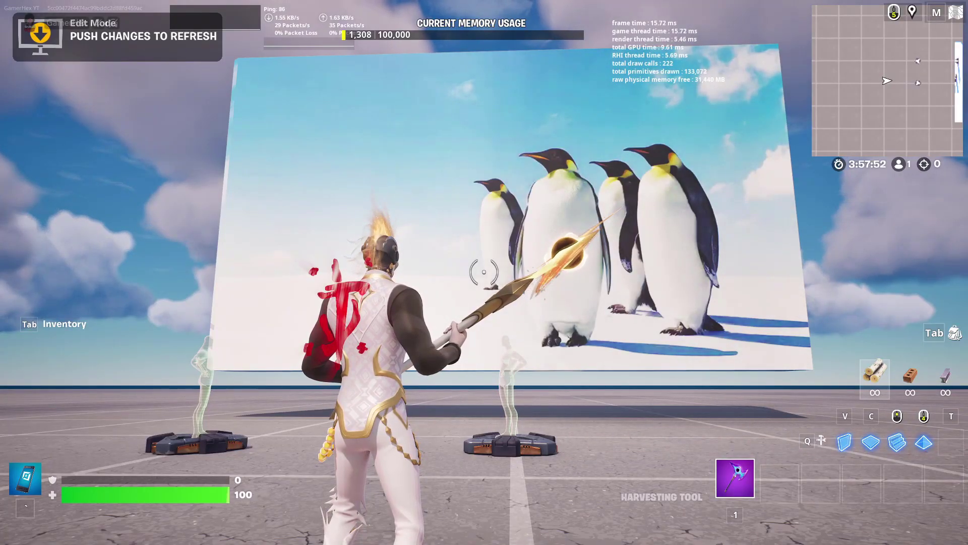
Walk up to the penguin billboard in Fortnite and swing the pickaxe at it.
click(484, 272)
key(w)
click(484, 272)
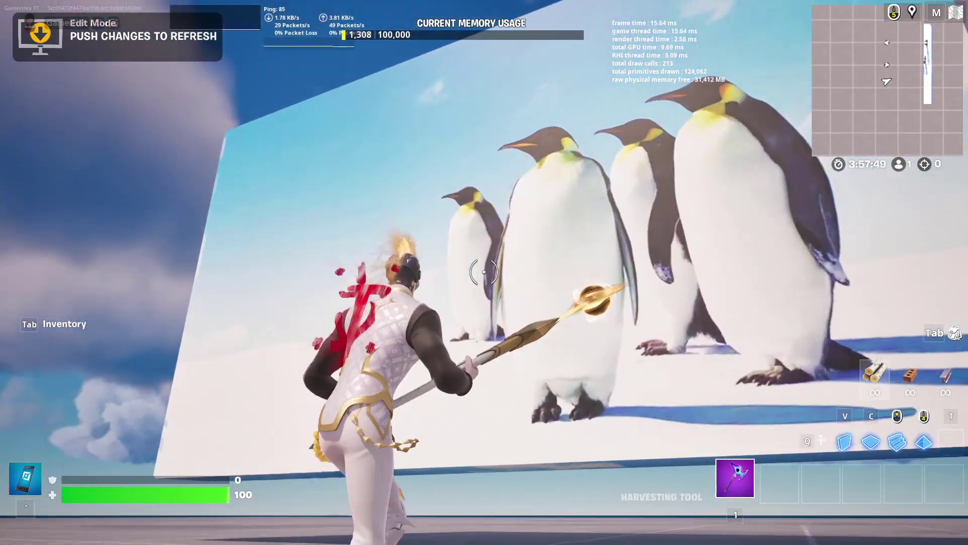
click(484, 272)
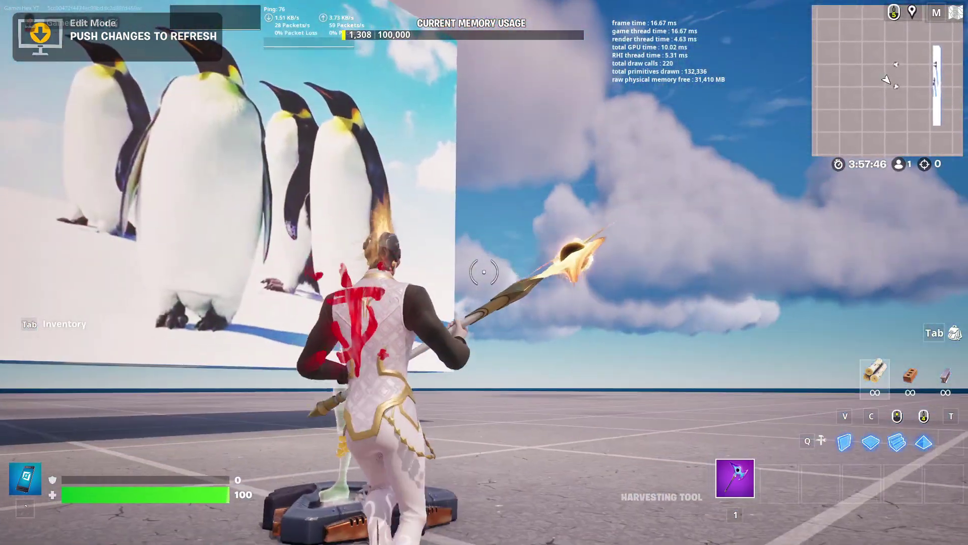
key(w)
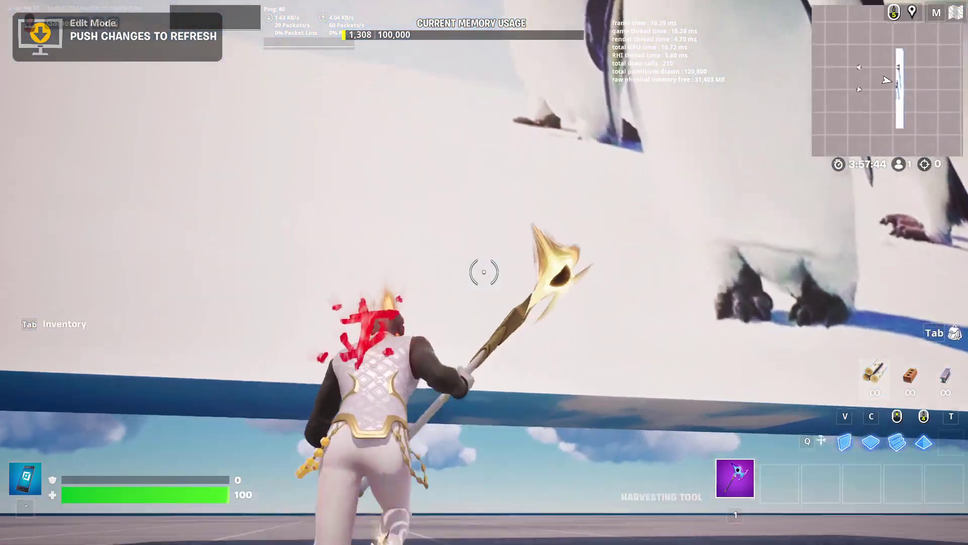
click(484, 272)
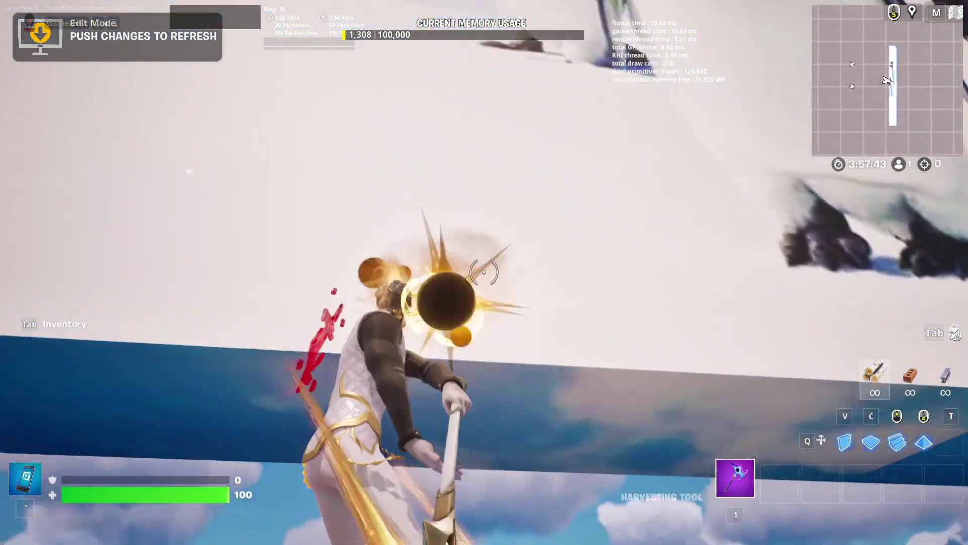
click(484, 272)
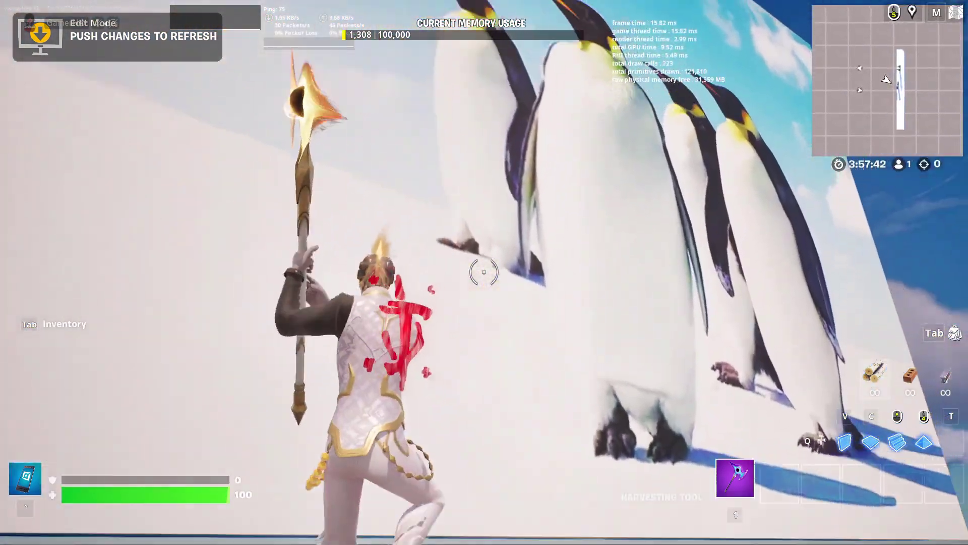
click(484, 272)
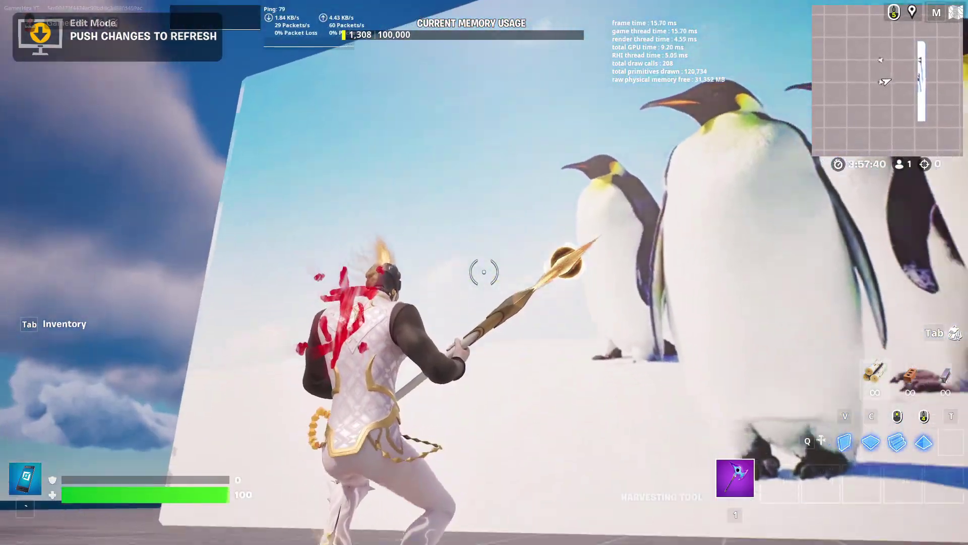